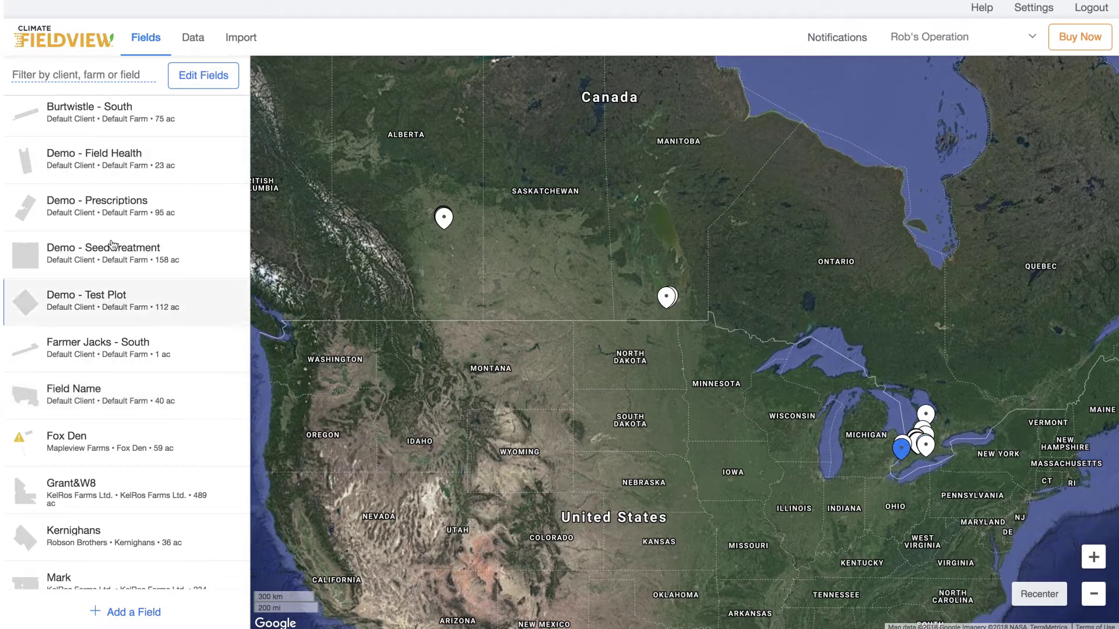
- Select the Field Name field and bring up its prescriptions
click(86, 413)
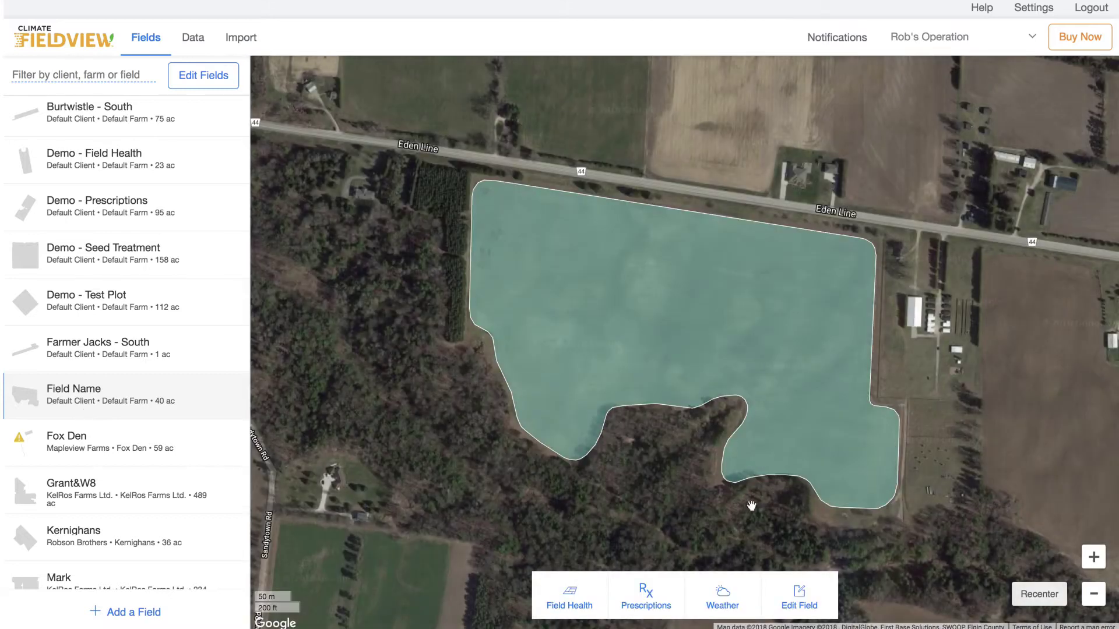
click(647, 606)
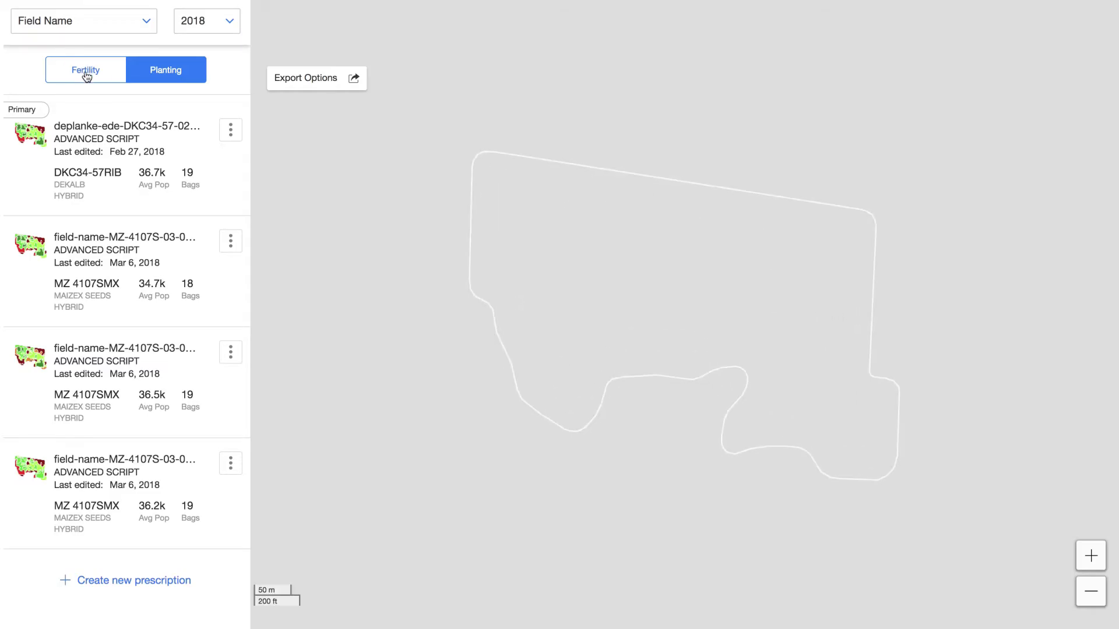
- Review the field's Fertility and Planting prescriptions, then start a new prescription
click(88, 74)
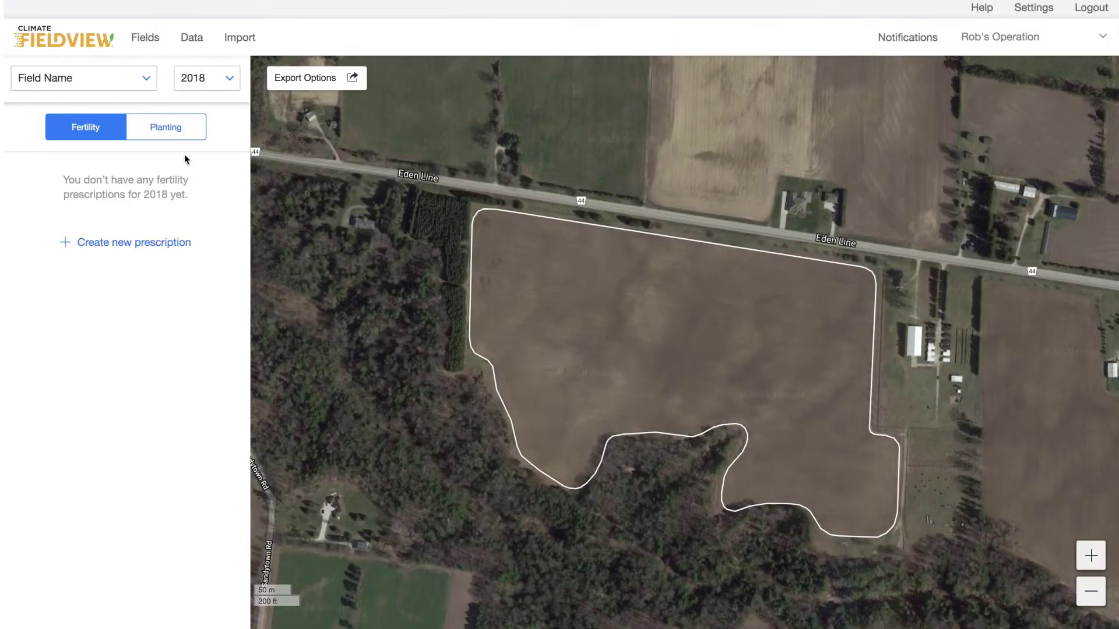
click(158, 133)
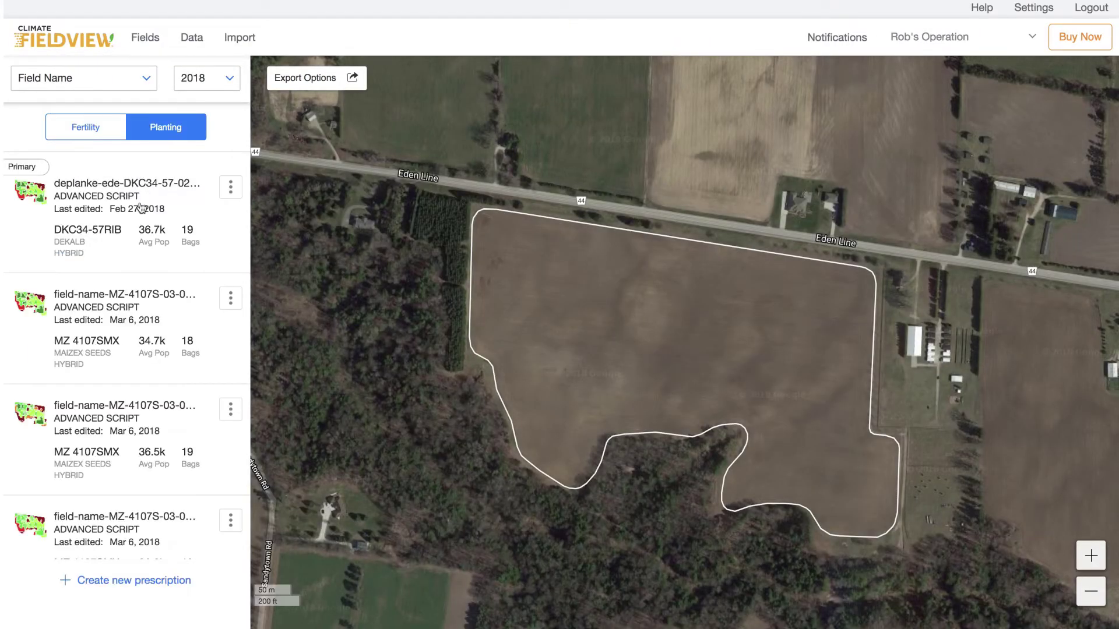
click(113, 579)
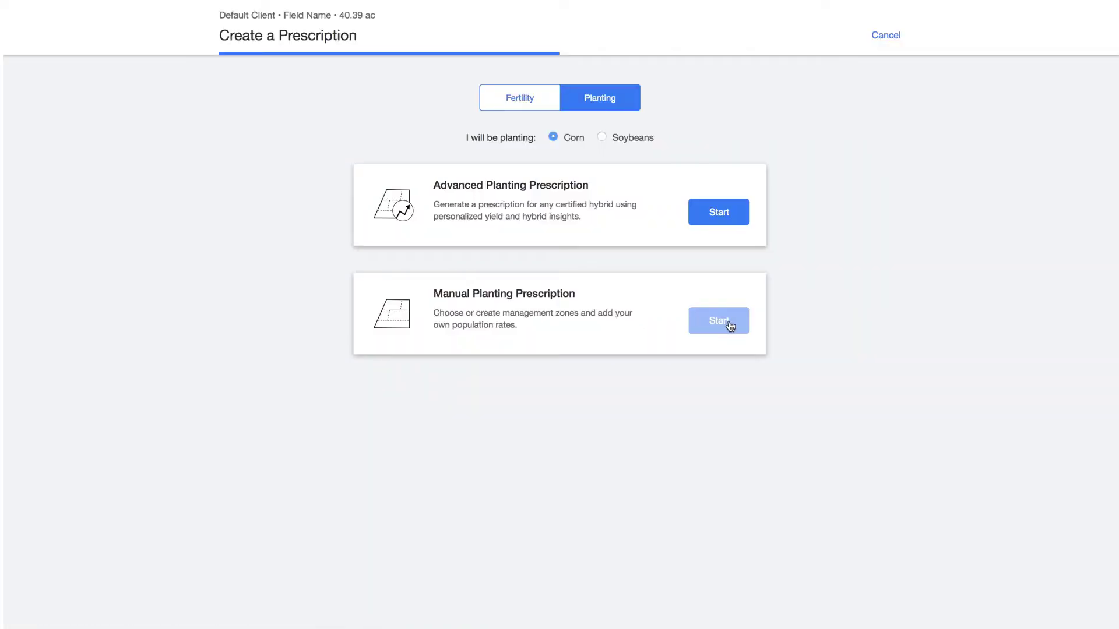
- Start a Manual Planting Prescription using Draw Your Own Zones and continue to planting details
click(602, 137)
click(707, 321)
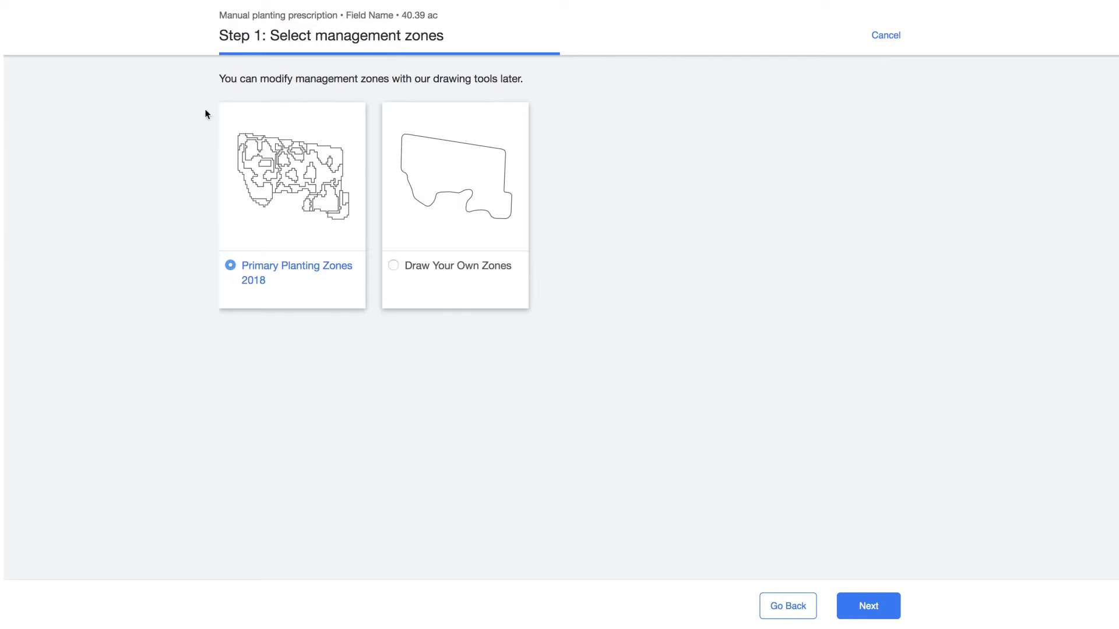
click(392, 267)
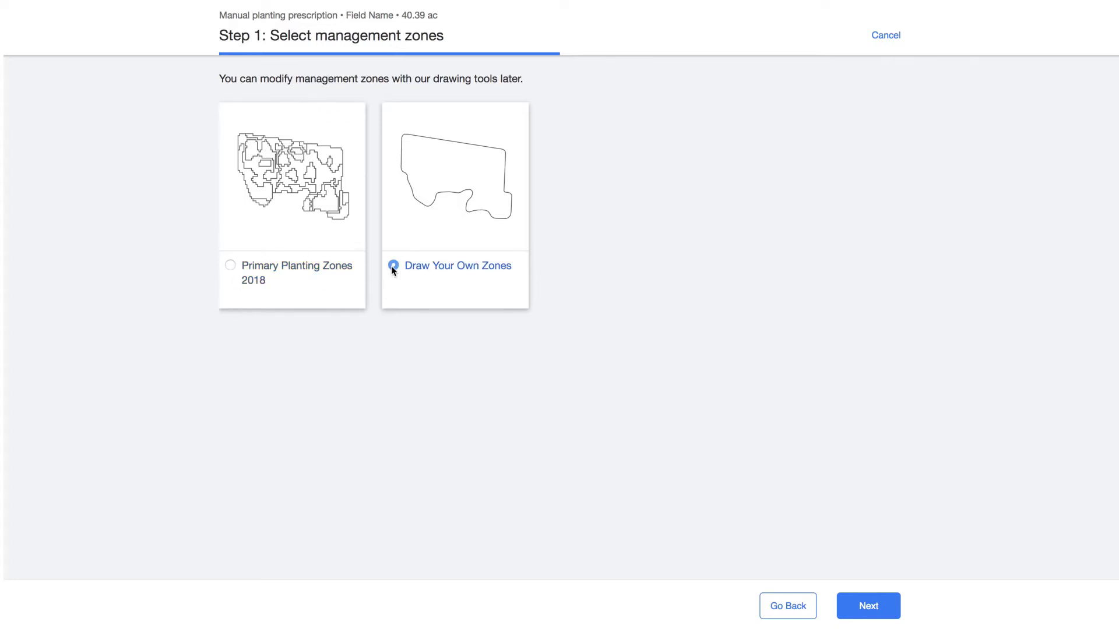
click(867, 612)
- Choose DEKALB DKB10-01 as the variety, check the filename, and finish in the editor
click(334, 185)
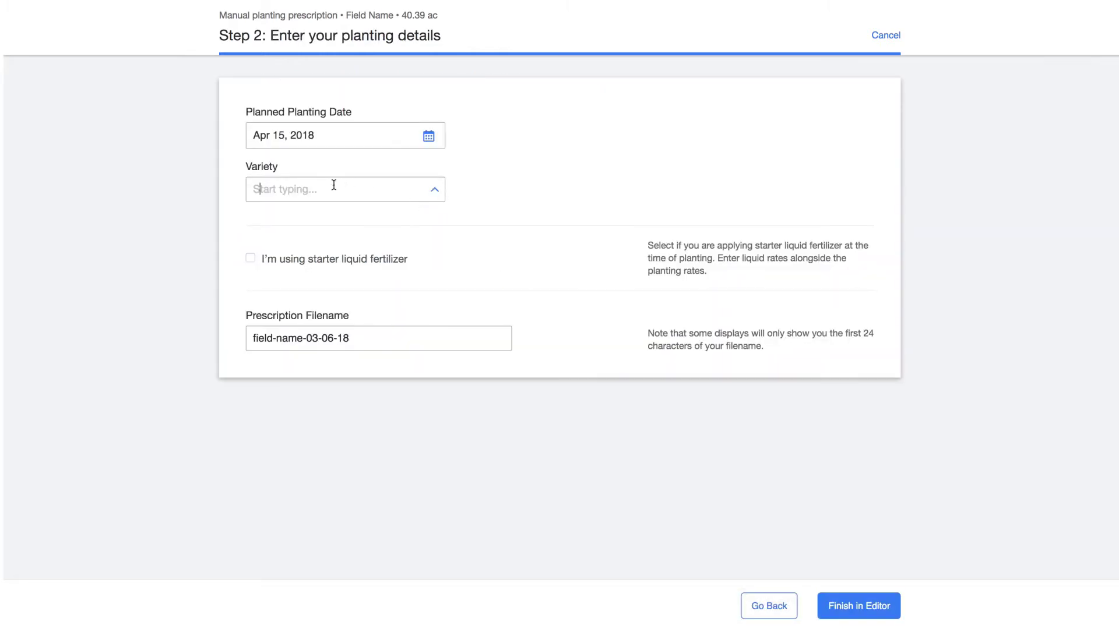
text(dk)
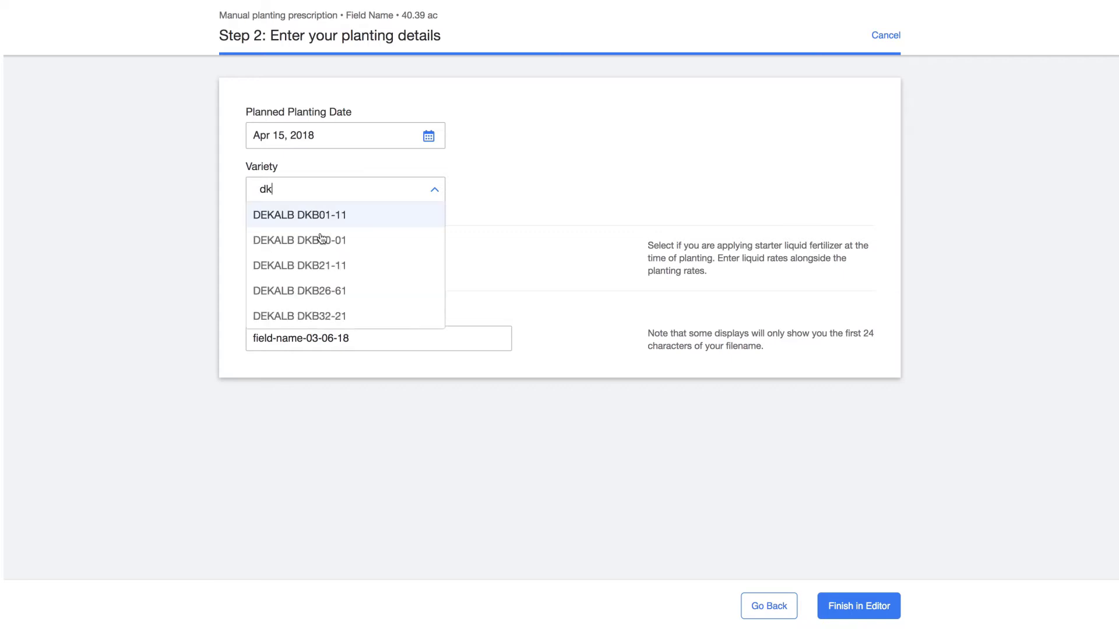
click(321, 240)
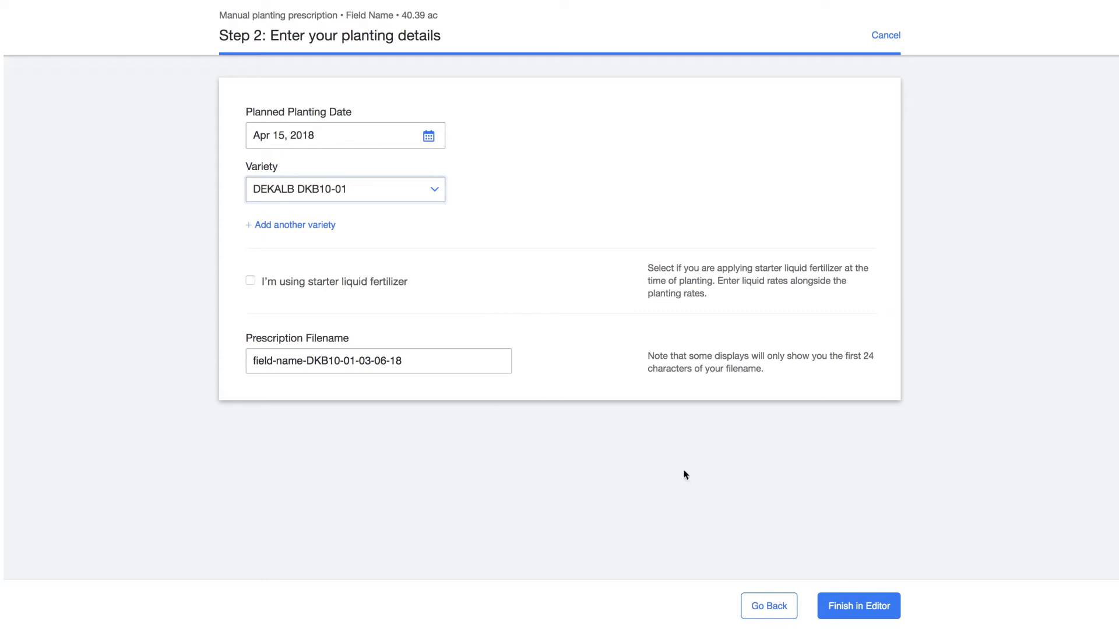
click(412, 360)
click(852, 606)
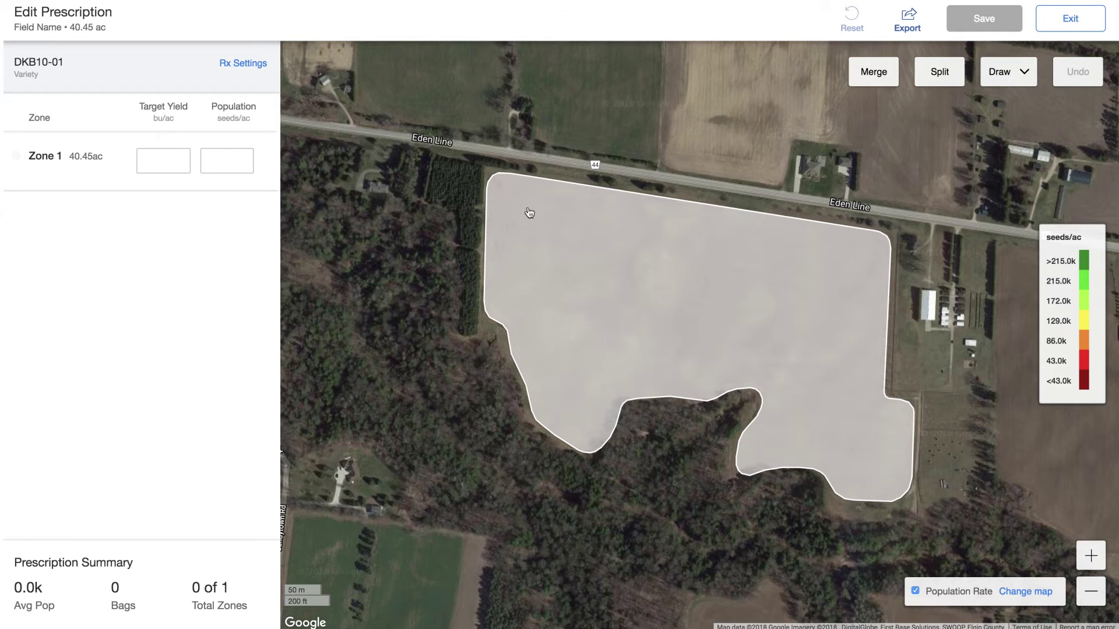
- Display the Harvest > Yield > 2017 Corn map beneath the prescription zones
click(1023, 593)
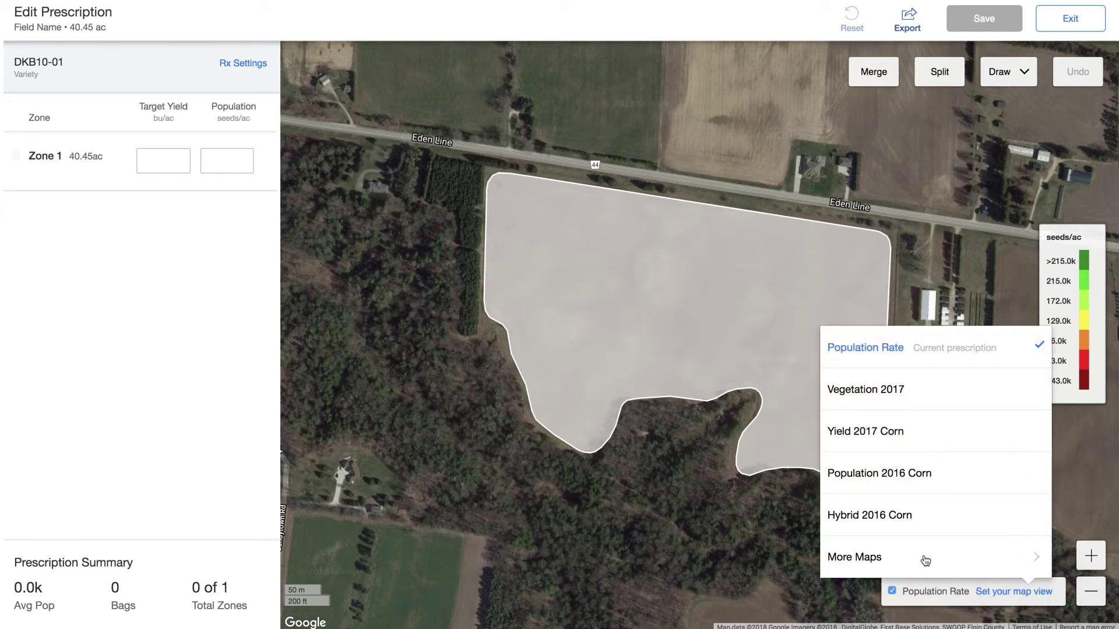
click(879, 437)
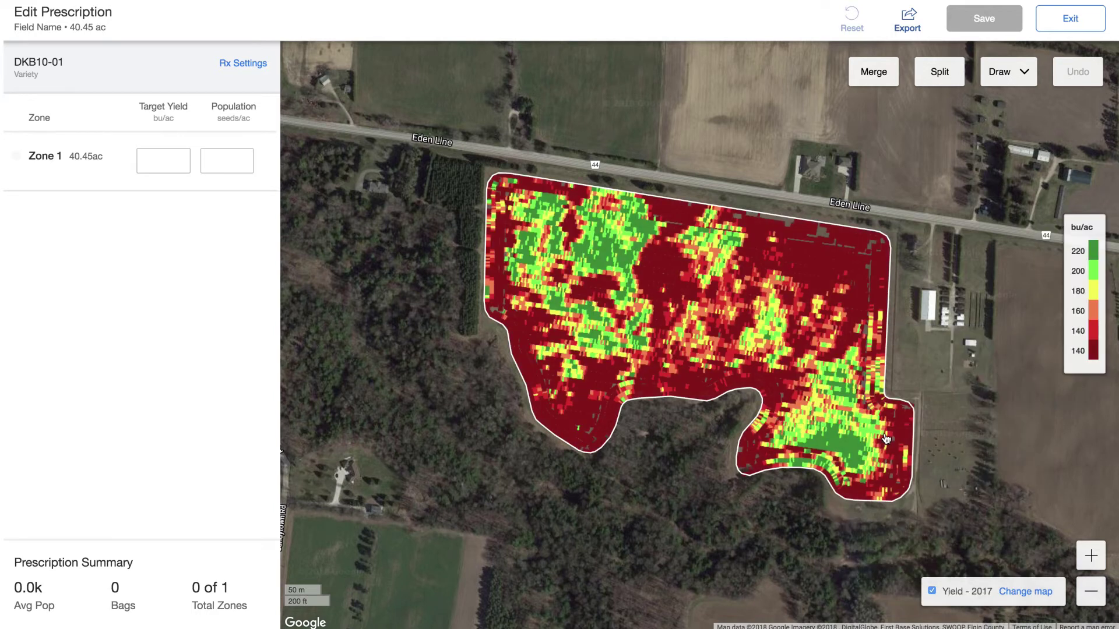
click(1022, 594)
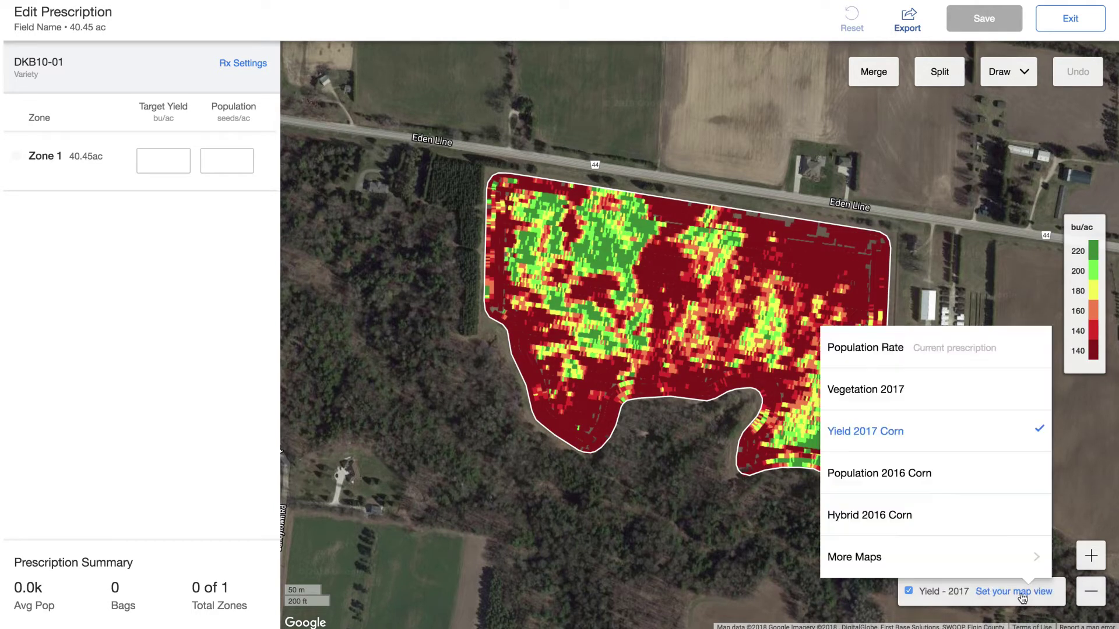
click(878, 560)
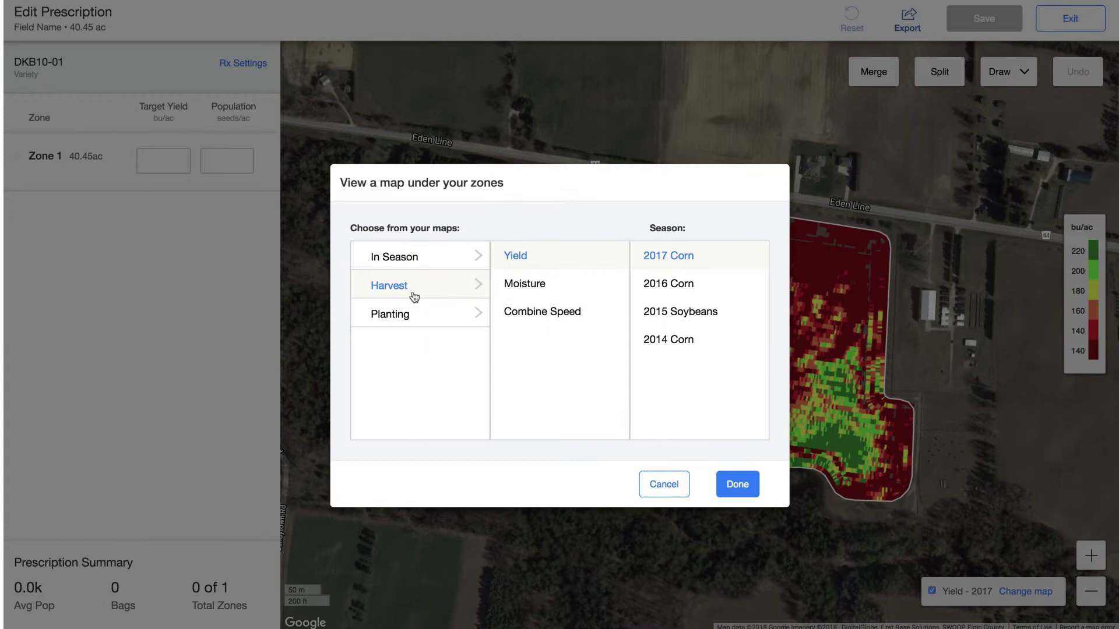
click(403, 321)
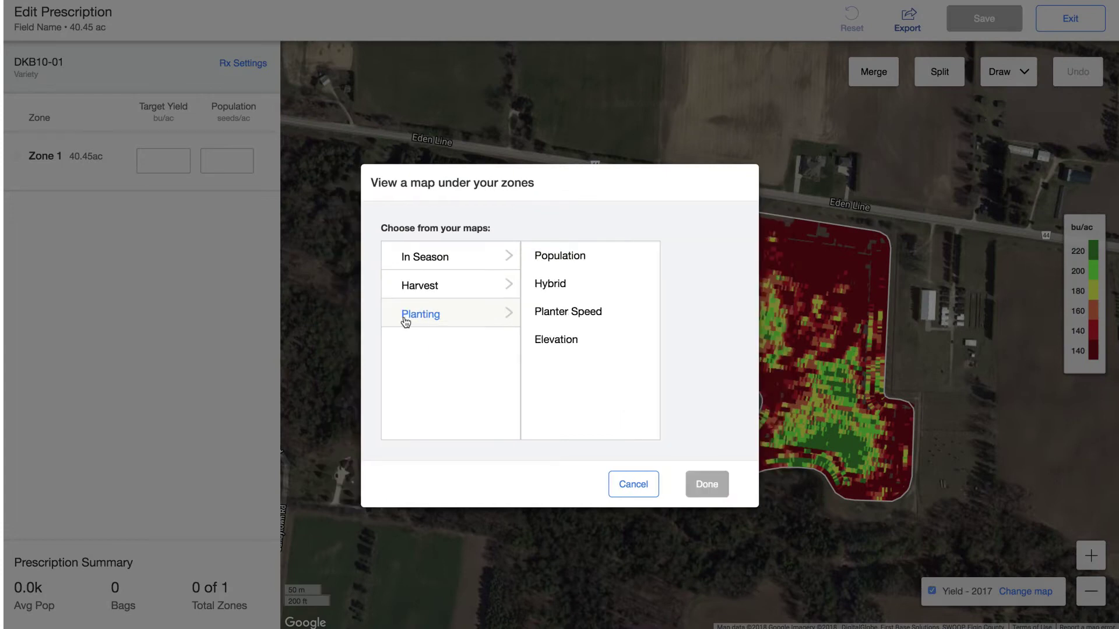
click(429, 265)
click(433, 288)
click(558, 257)
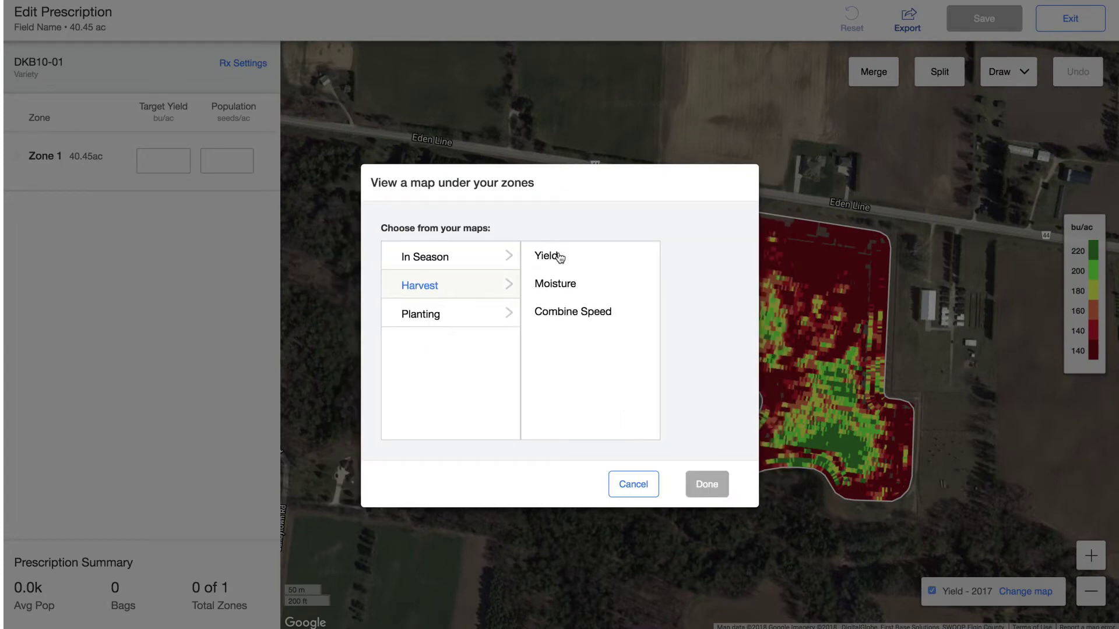
click(733, 484)
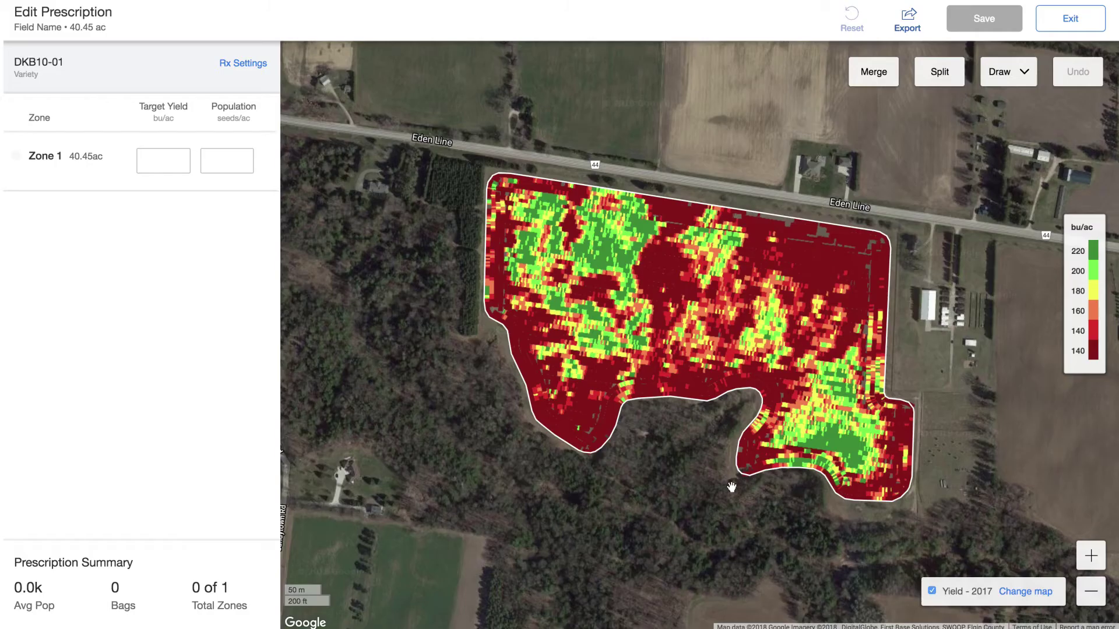
- Draw a polygon around the green patch on the field's northwest side, creating 10.03-ac Zone 2
click(1005, 72)
click(1004, 105)
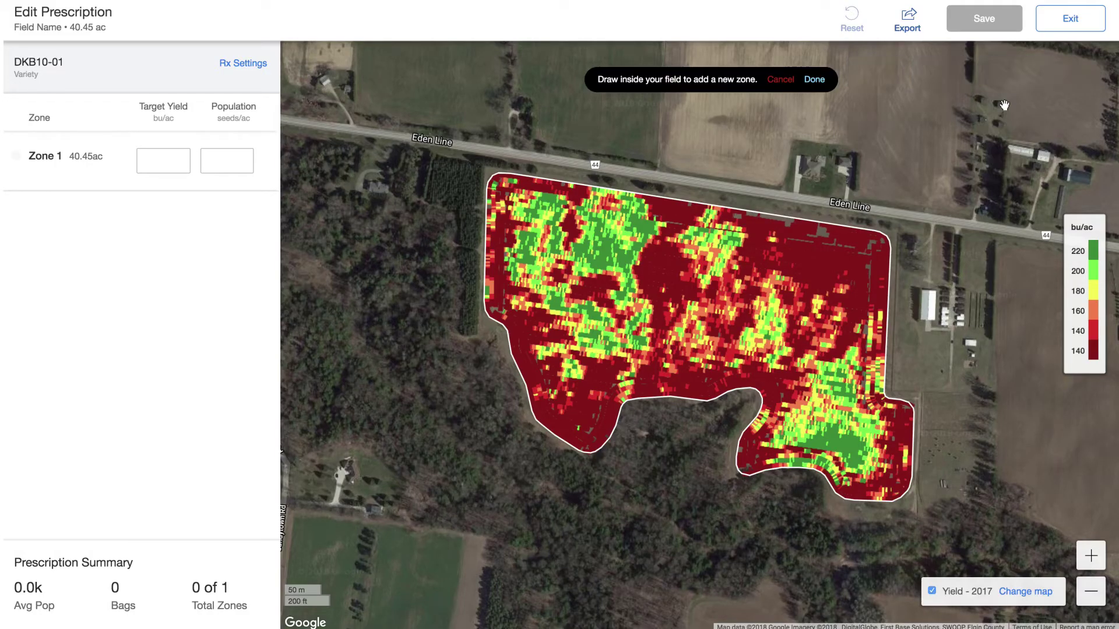
click(639, 195)
click(664, 227)
click(631, 267)
click(655, 308)
click(649, 361)
click(535, 354)
click(506, 279)
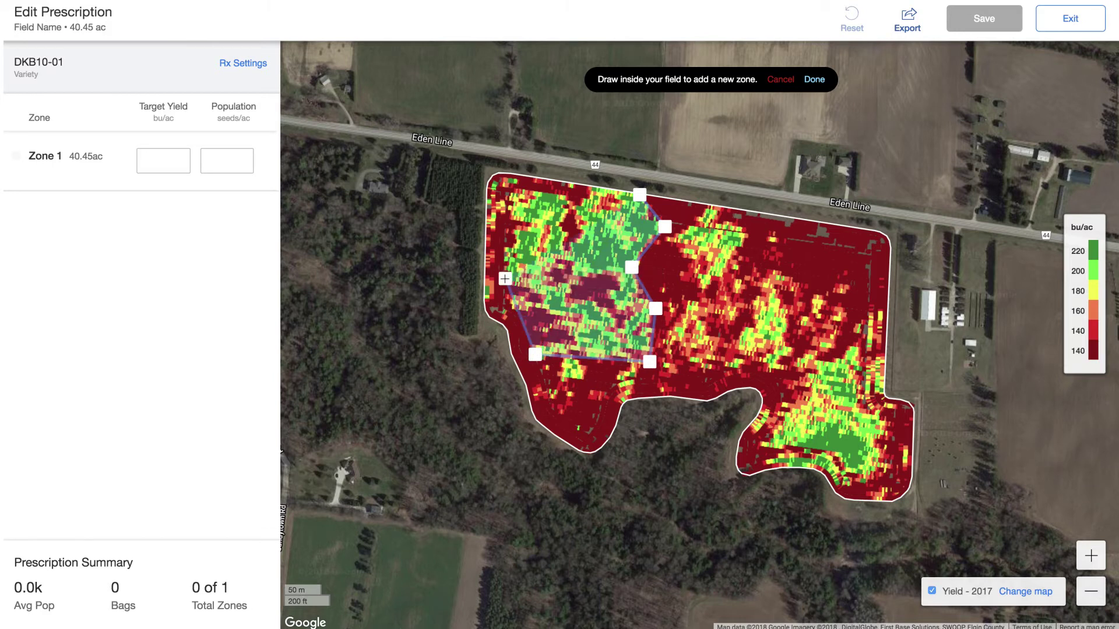
click(513, 173)
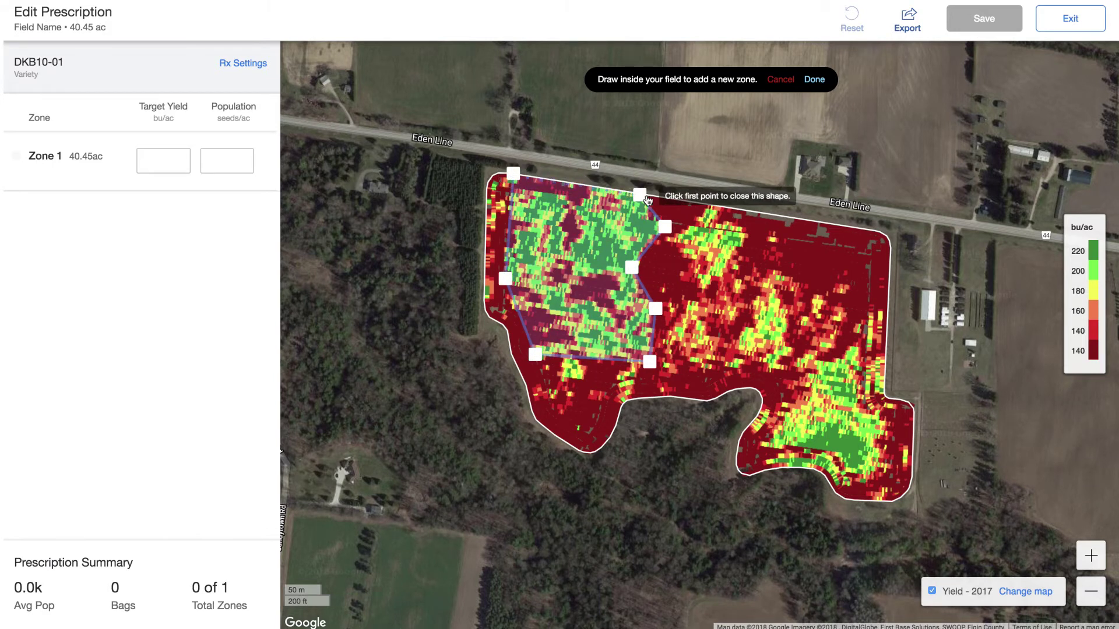
click(639, 194)
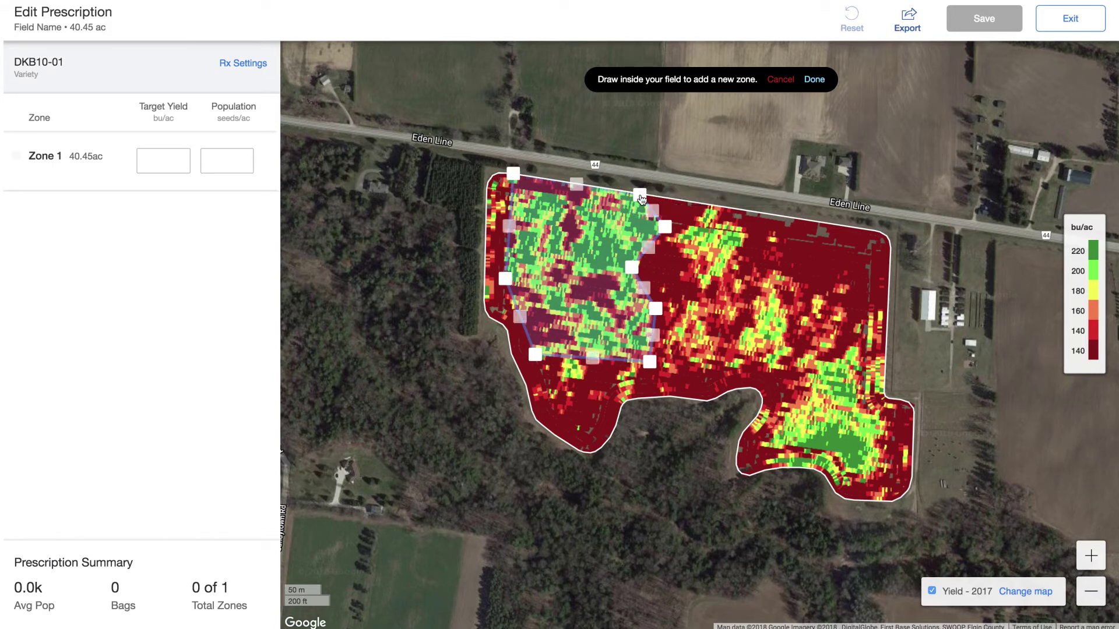
click(815, 80)
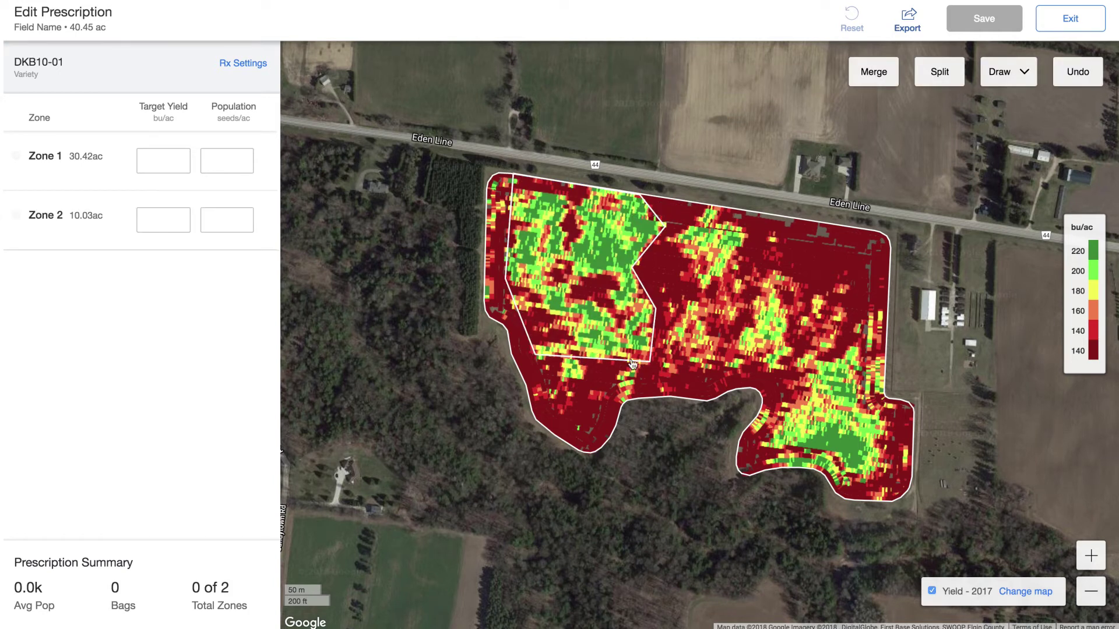
- Draw a small 1.53-ac polygon Zone 3 around the green patch near the northern edge
click(1007, 71)
click(998, 99)
click(706, 207)
click(671, 236)
click(702, 288)
click(751, 236)
click(731, 208)
click(707, 208)
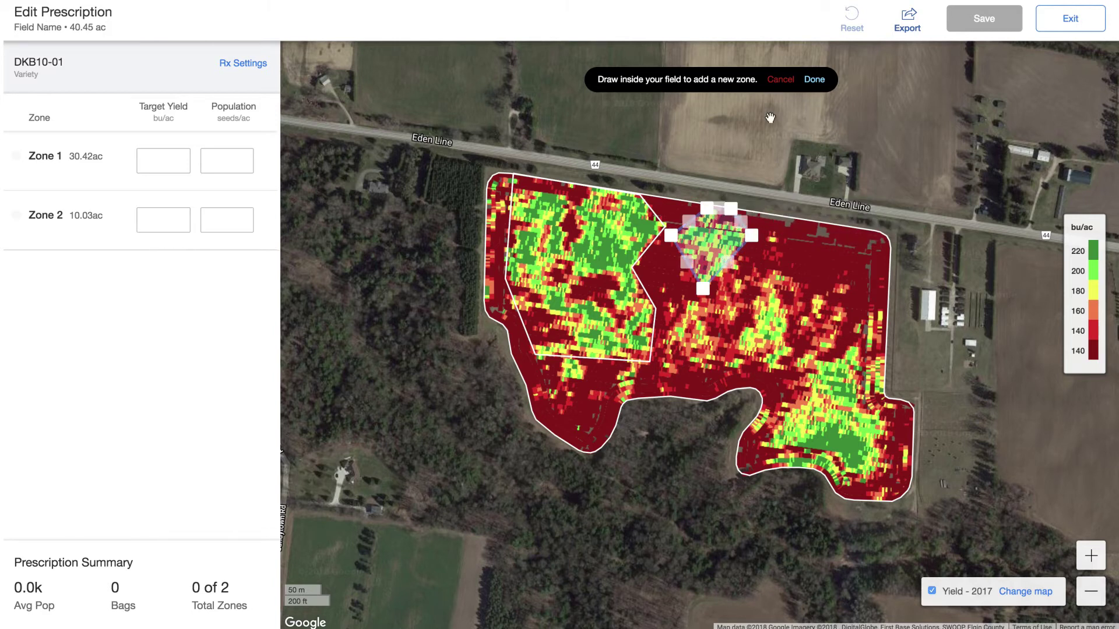
click(818, 82)
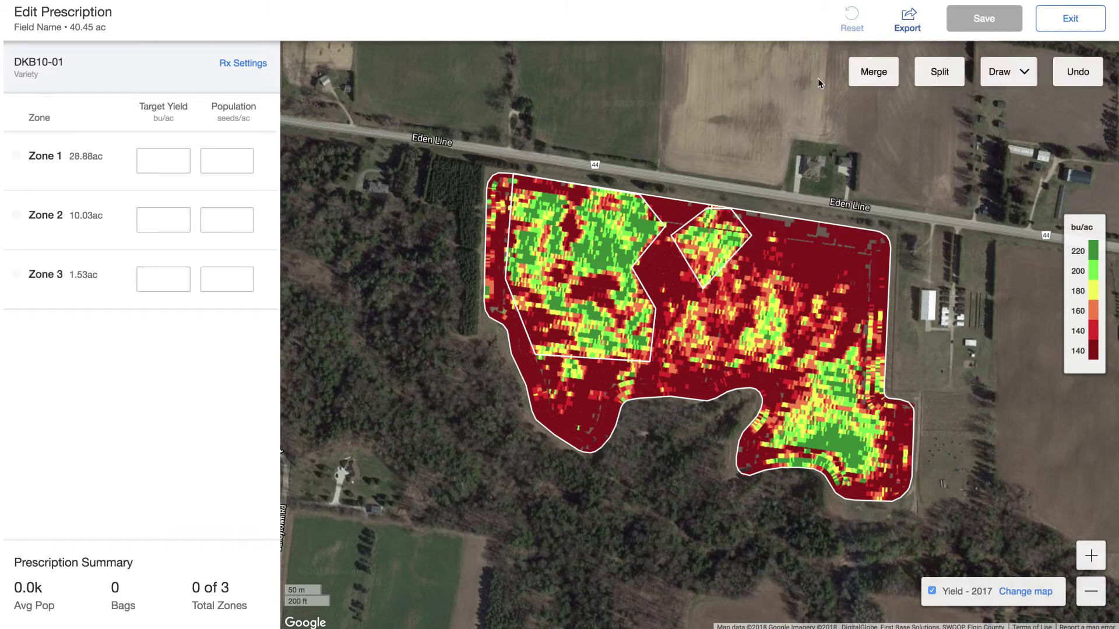
click(84, 154)
- Give Zone 3 a 50 bu/ac target yield and 180,000 seeds/ac population
click(79, 215)
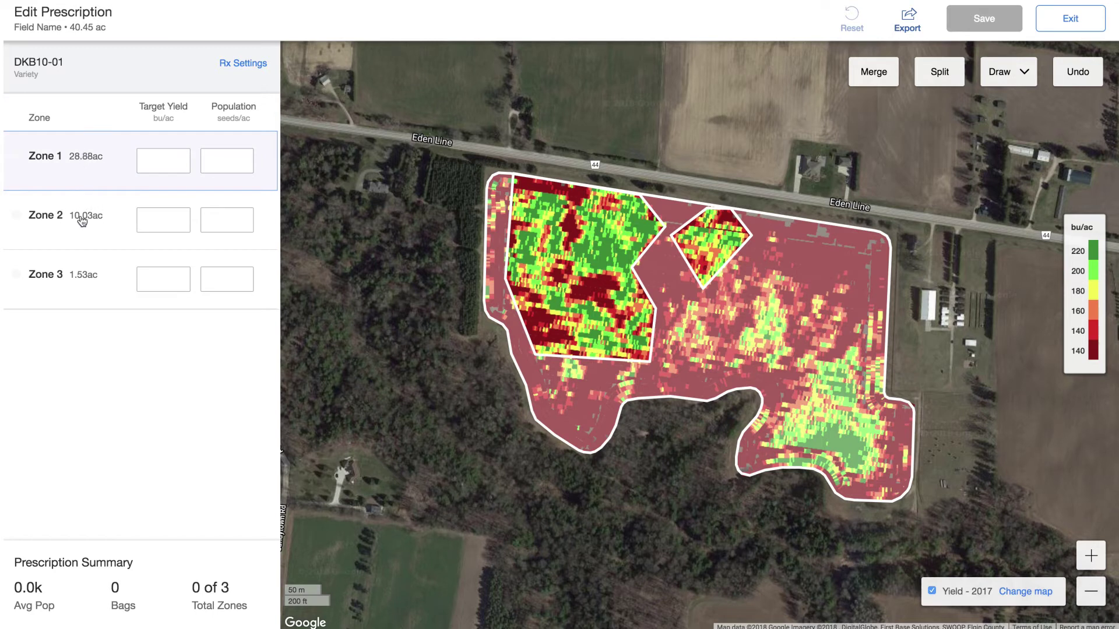
click(125, 288)
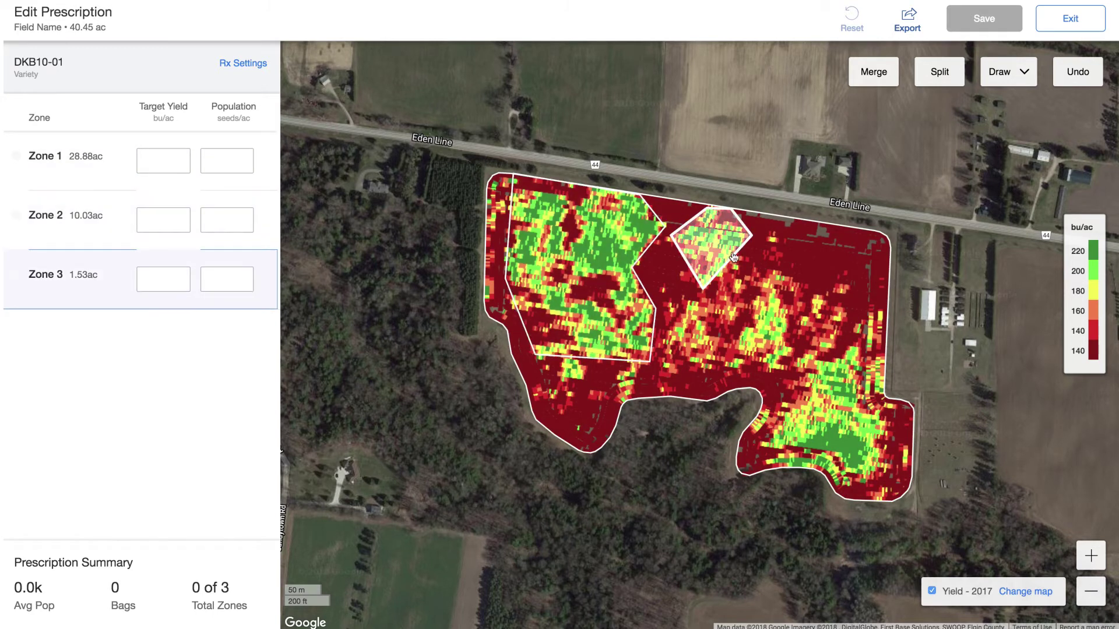
click(161, 282)
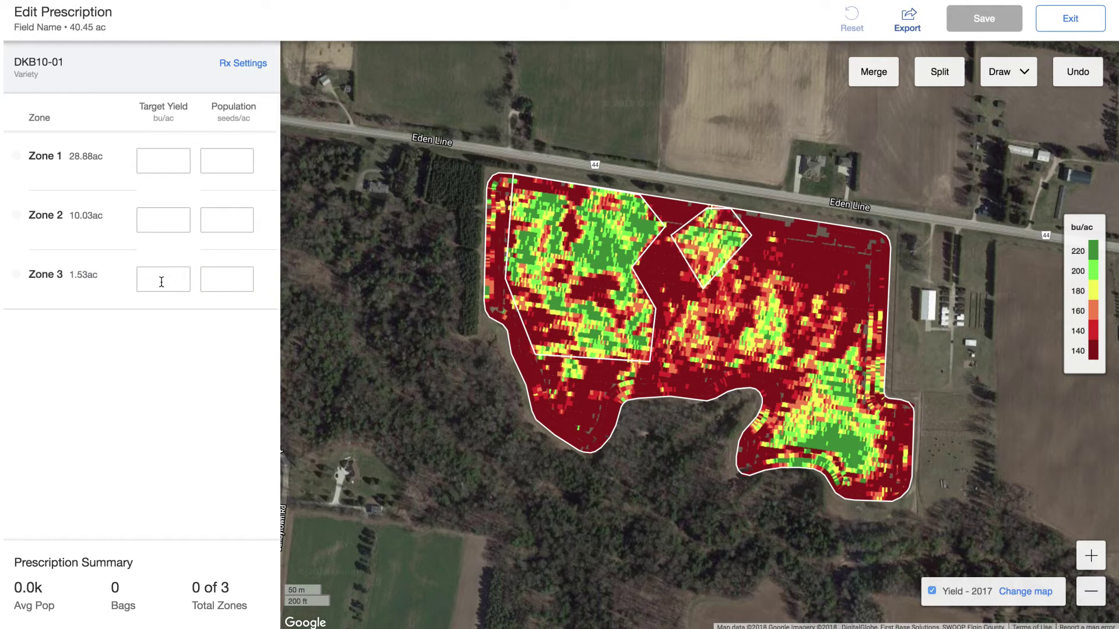
click(212, 280)
text(180,000)
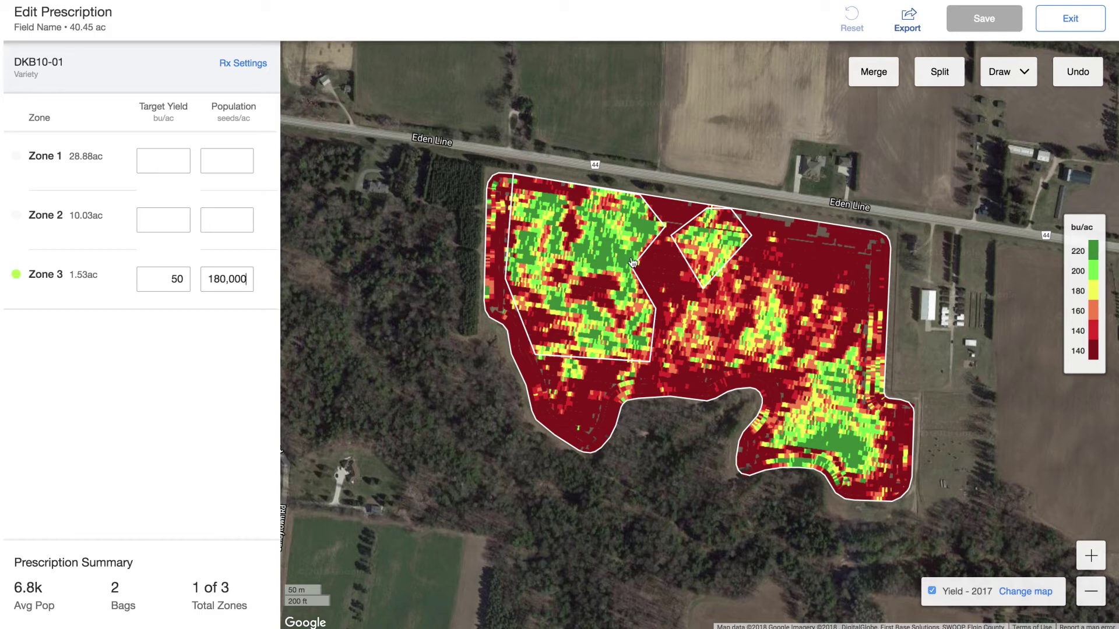
- Give Zone 2 a 65 bu/ac target yield and 210,000 seeds/ac population
click(595, 268)
click(165, 223)
click(234, 227)
text(210)
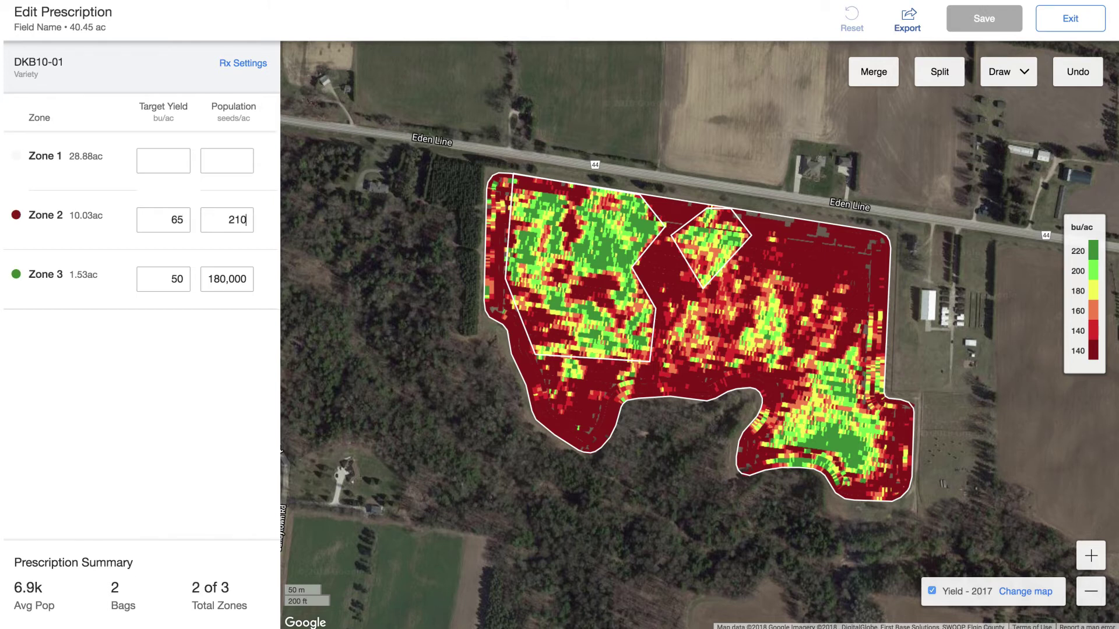
text(,000)
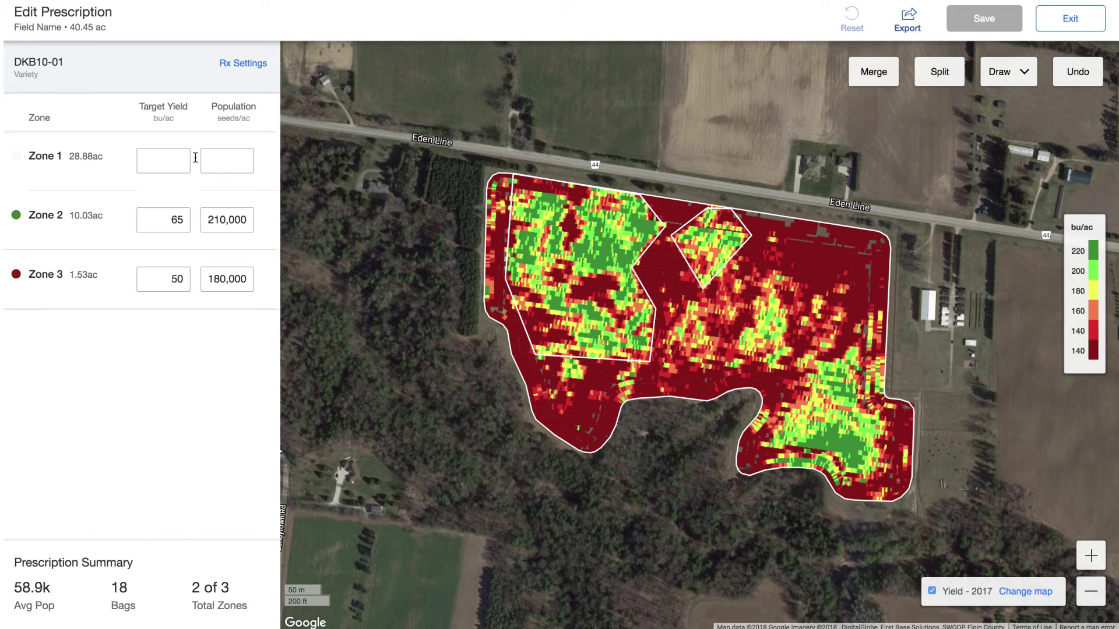
- Draw a 4.79-ac polygon Zone 4 around the green area in the southeast lobe
click(1008, 72)
click(1007, 106)
click(849, 339)
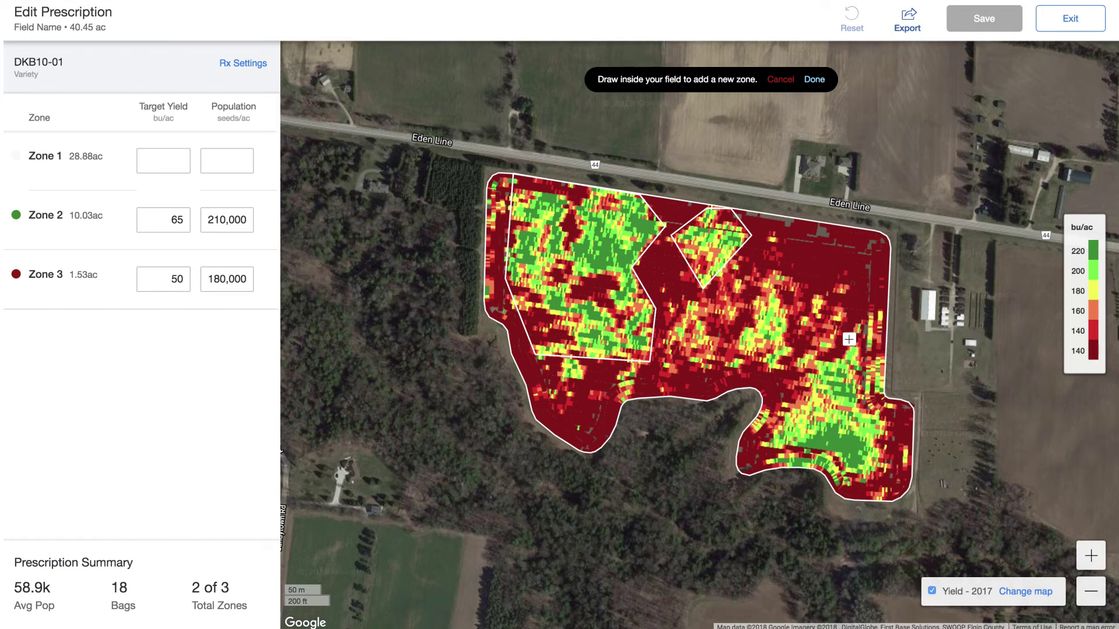
click(803, 369)
click(799, 398)
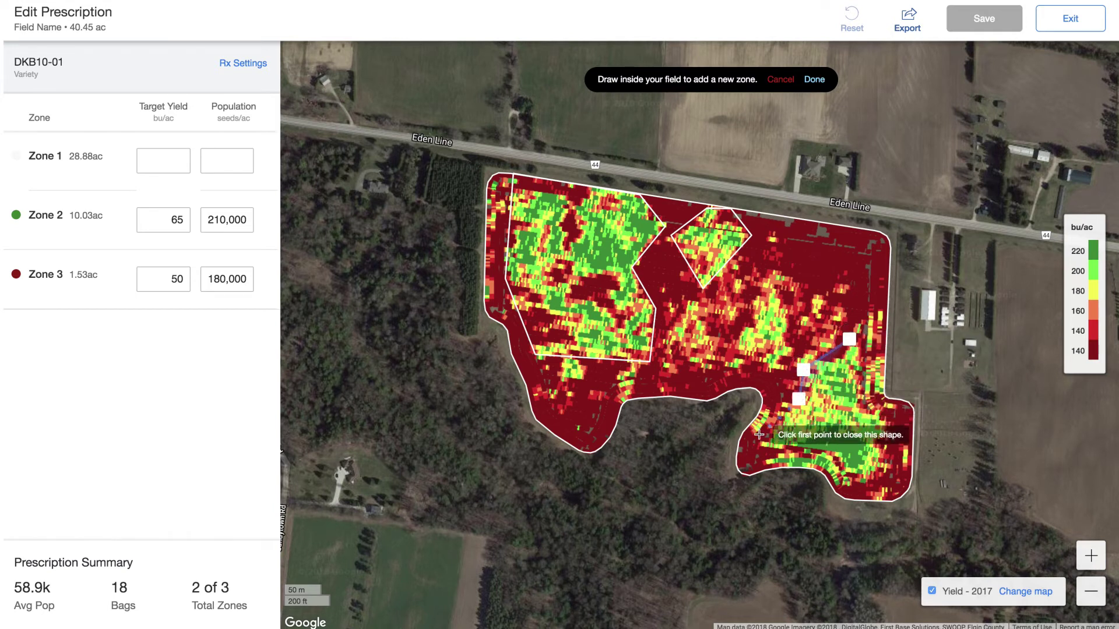
click(752, 460)
click(868, 491)
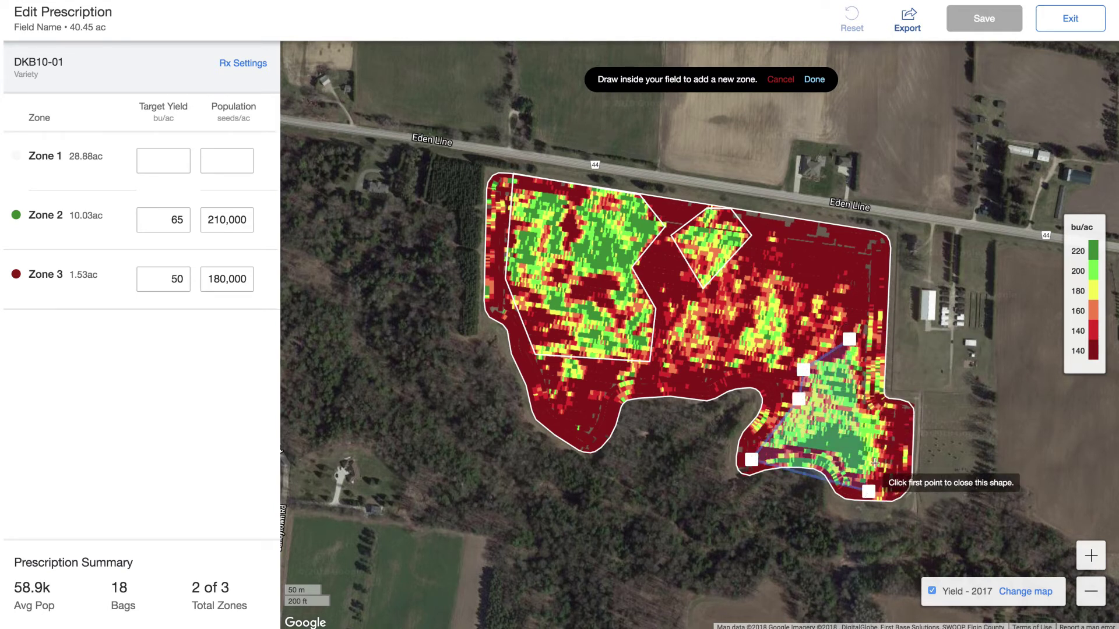
click(886, 414)
click(849, 340)
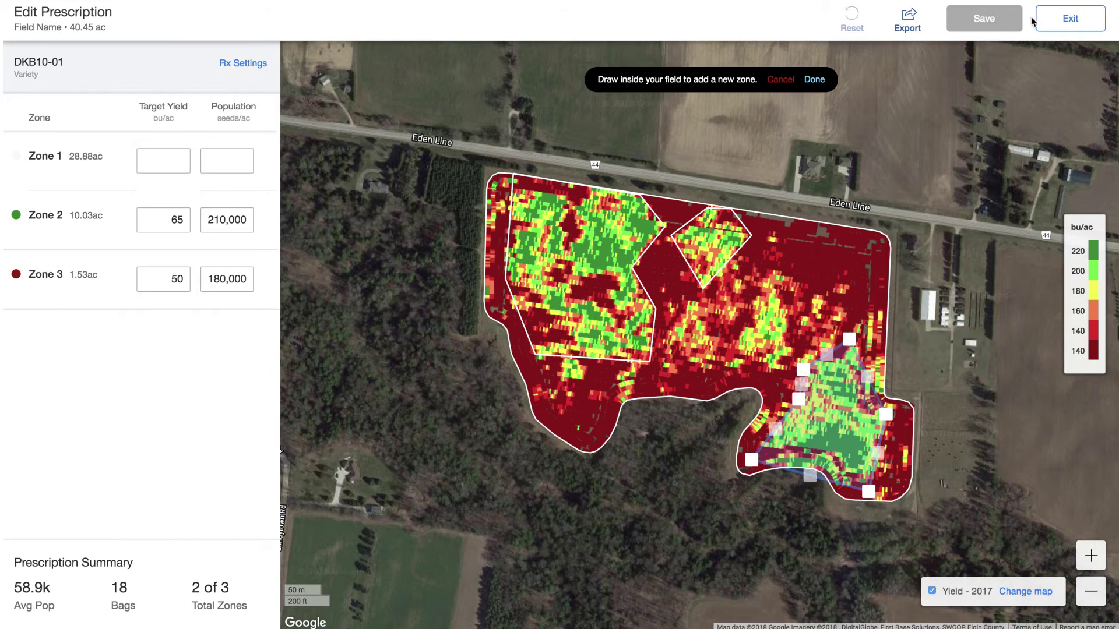
click(811, 80)
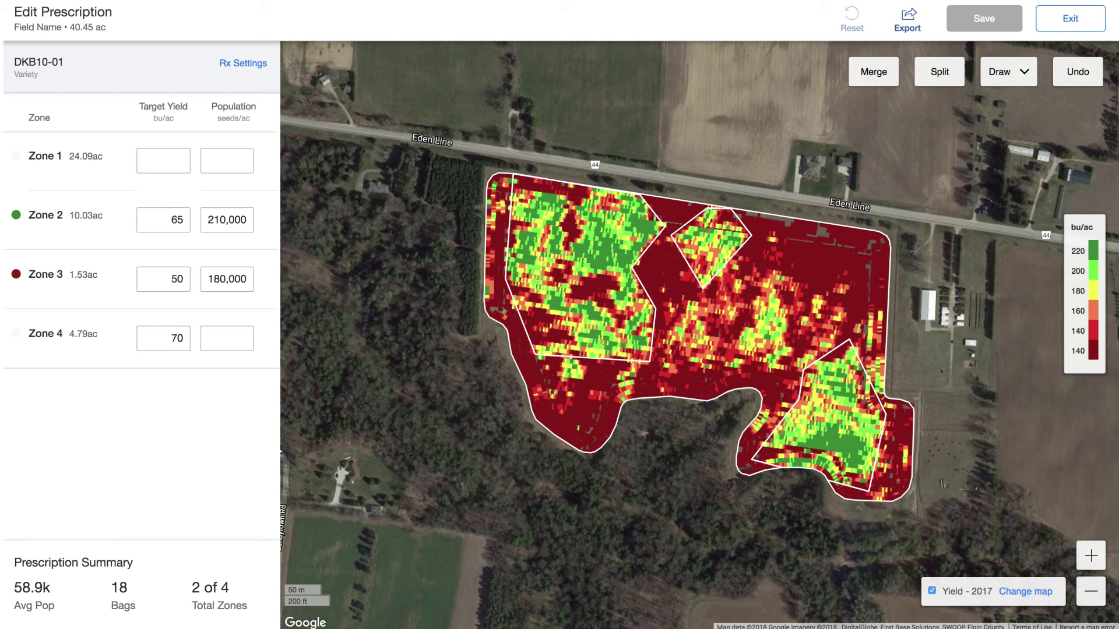
- Set Zone 4 to 215,000 seeds/ac and Zone 1 to 45 bu/ac with 175,000 seeds/ac
click(246, 338)
text(215,000)
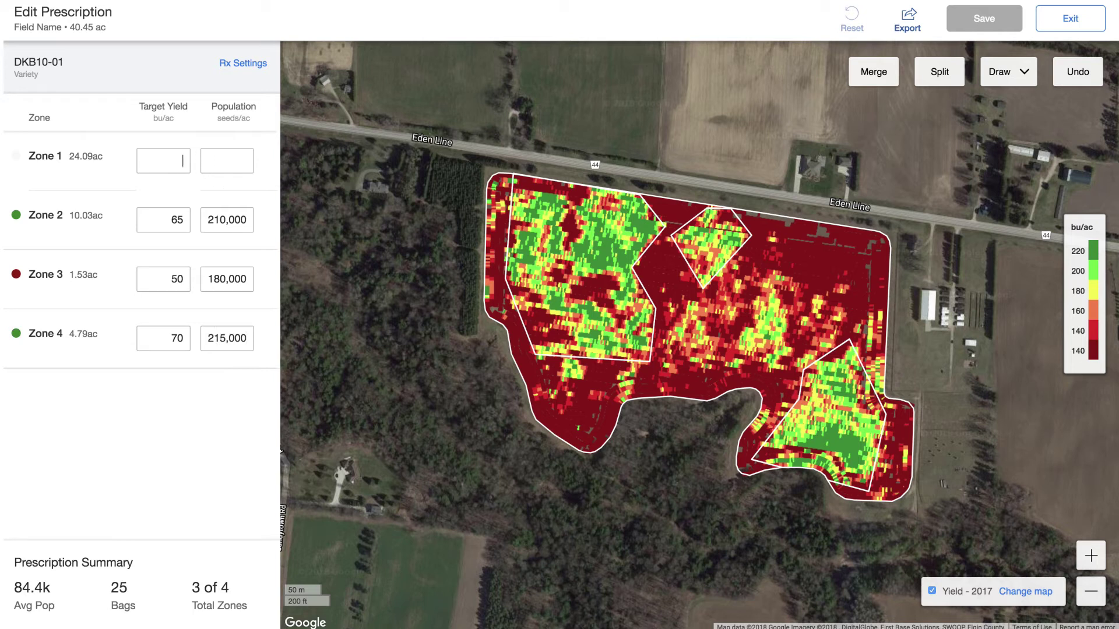
key(BackSpace)
key(BackSpace)
click(224, 163)
text(175,000)
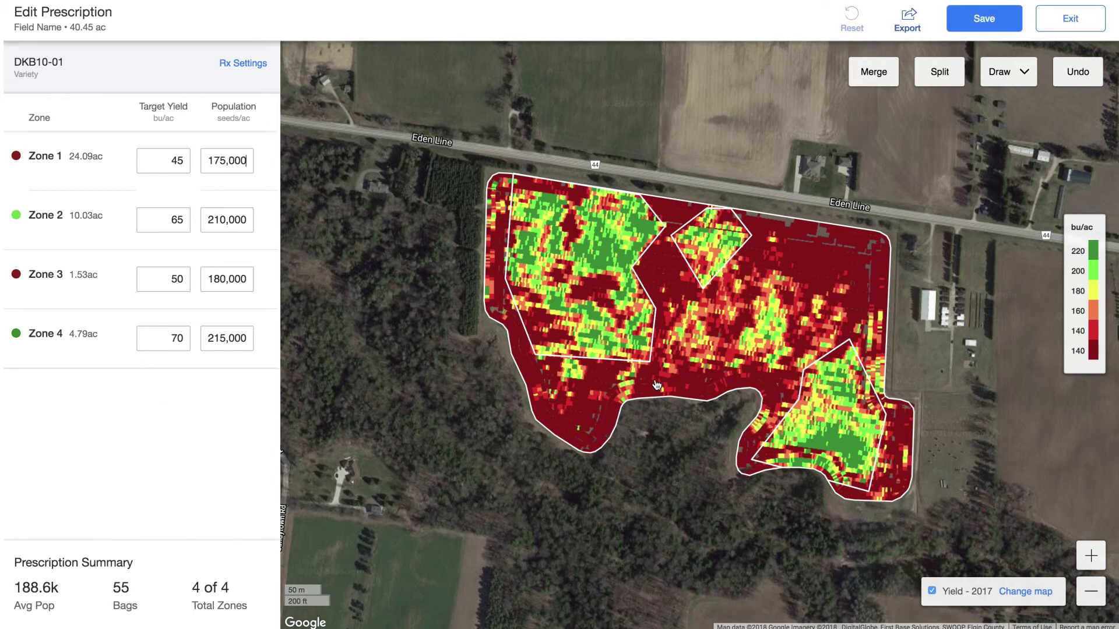
- Switch the background map to the 2015 Soybeans yield map
click(1024, 595)
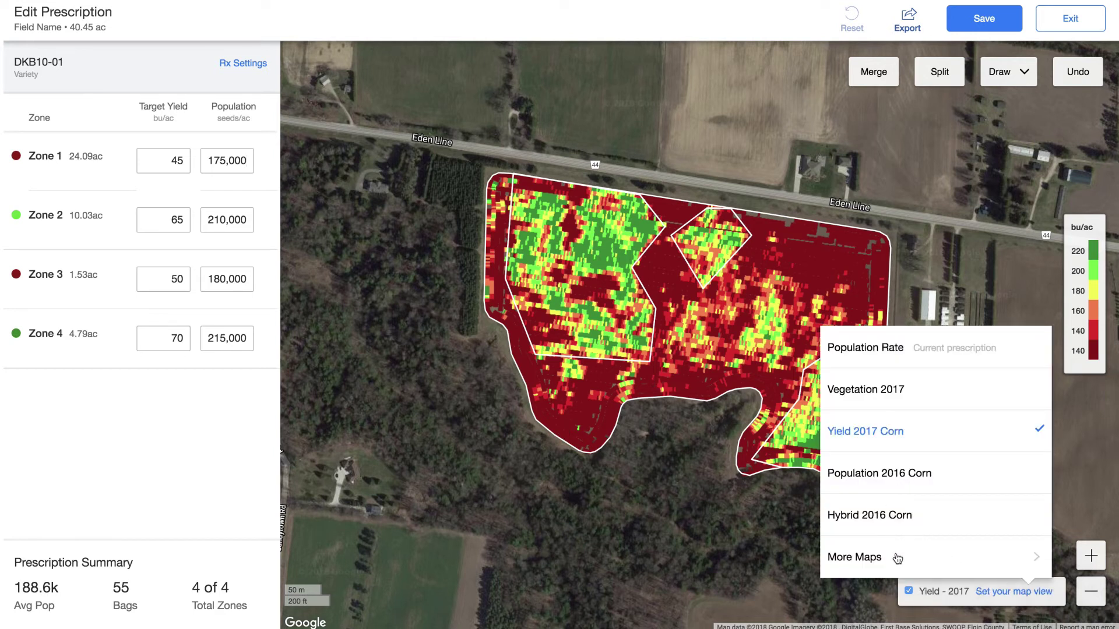
click(868, 560)
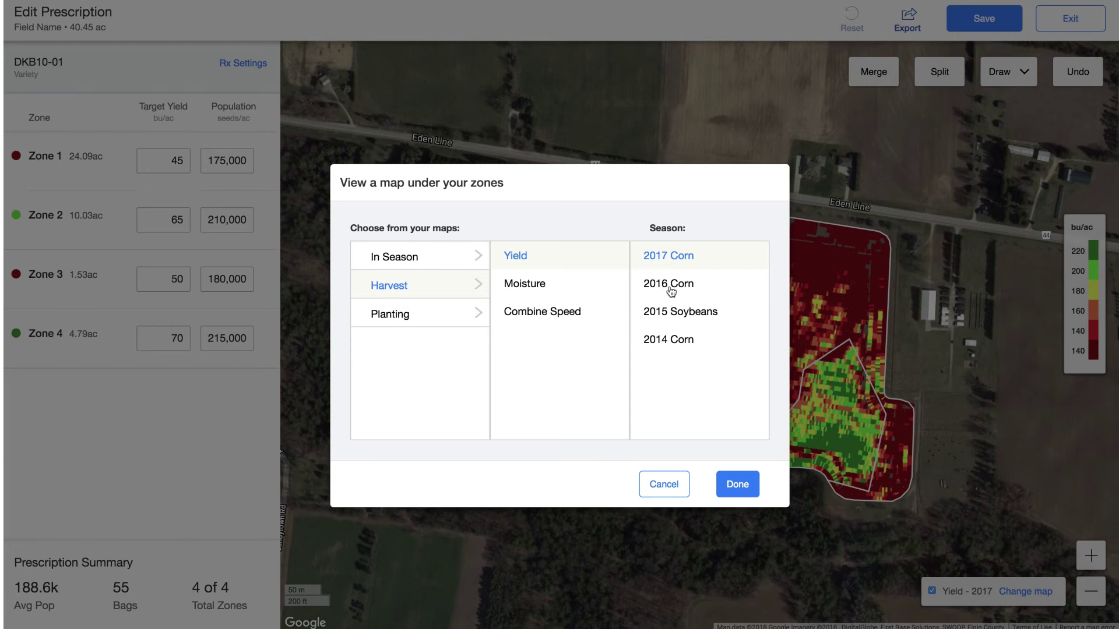
click(684, 314)
click(730, 482)
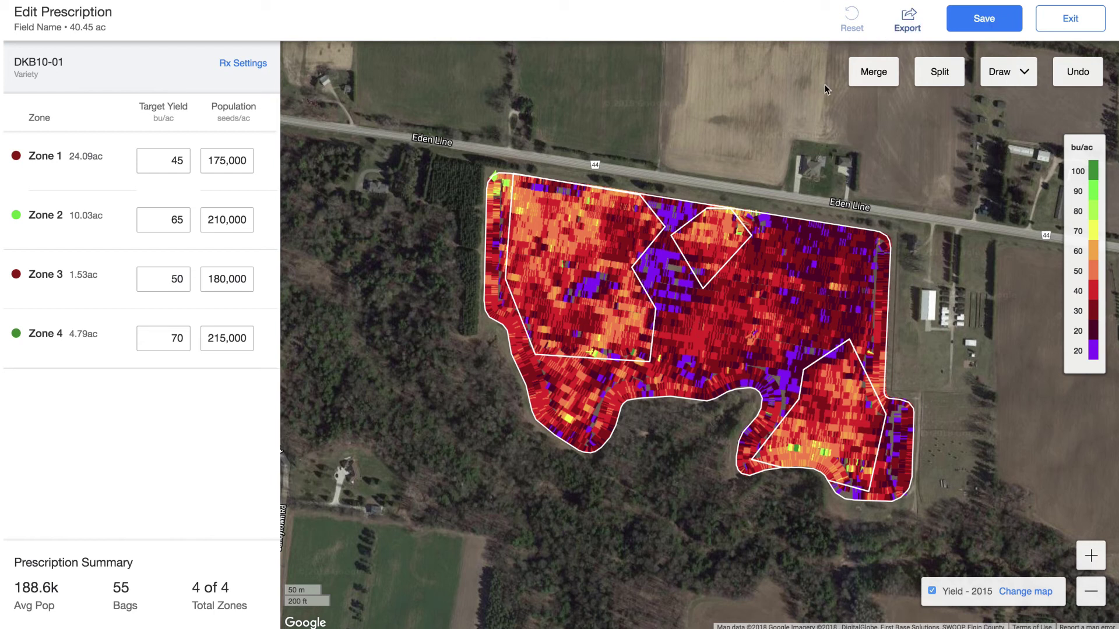
- Download the four-zone corn prescription in AgLeader IRX monitor format instead of Pro 700 TaskData
click(907, 20)
click(927, 108)
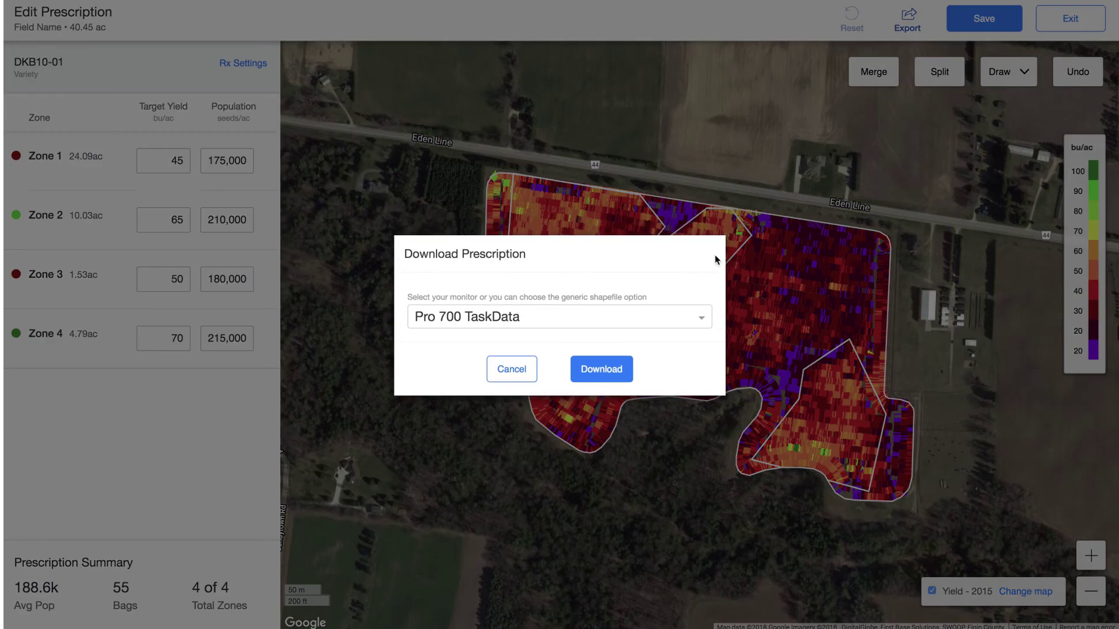
click(577, 317)
scroll(525, 372, up, 5)
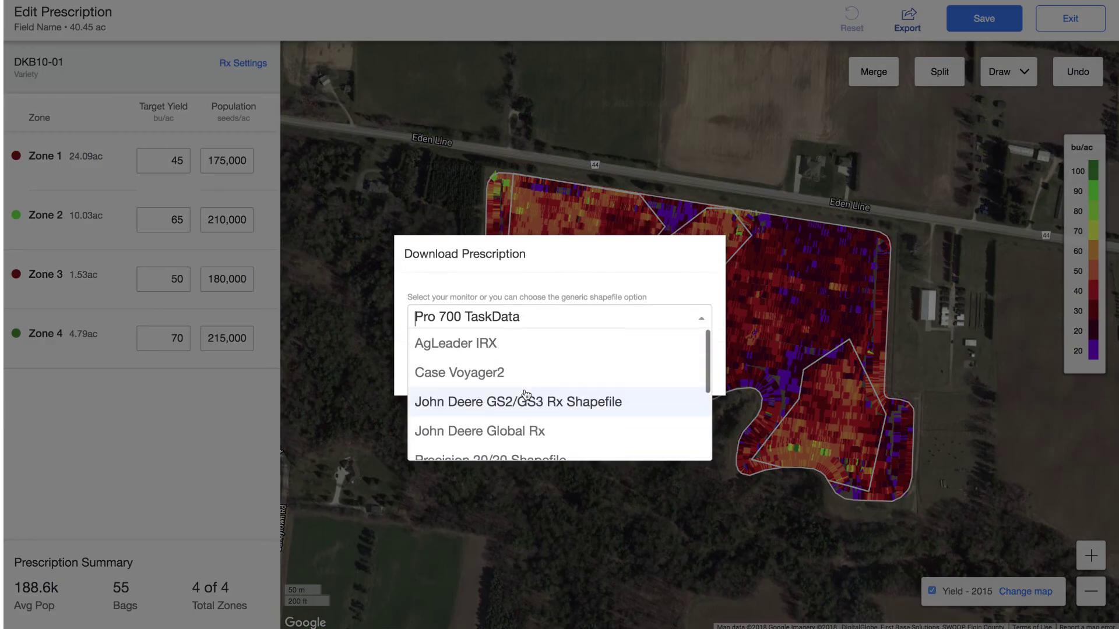
scroll(488, 383, down, 5)
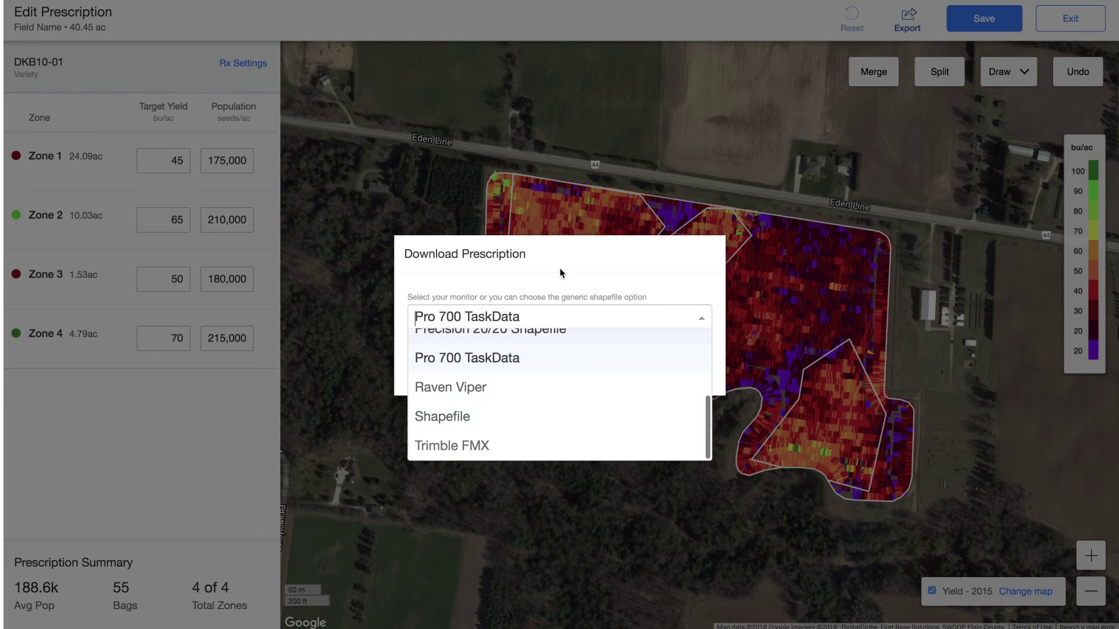
scroll(482, 394, up, 2)
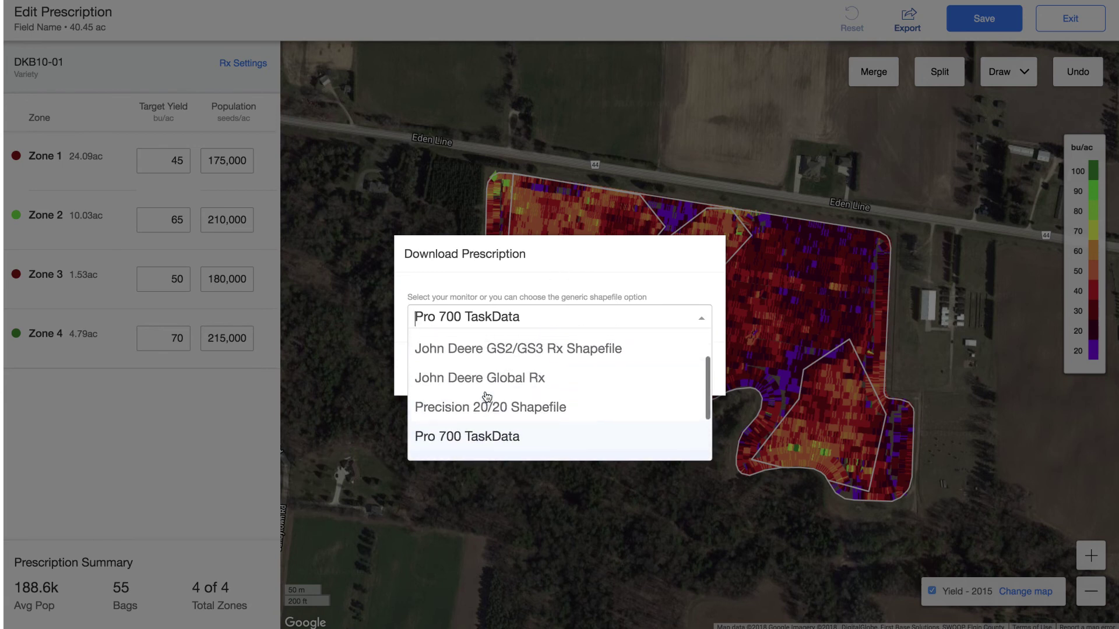
scroll(466, 379, up, 2)
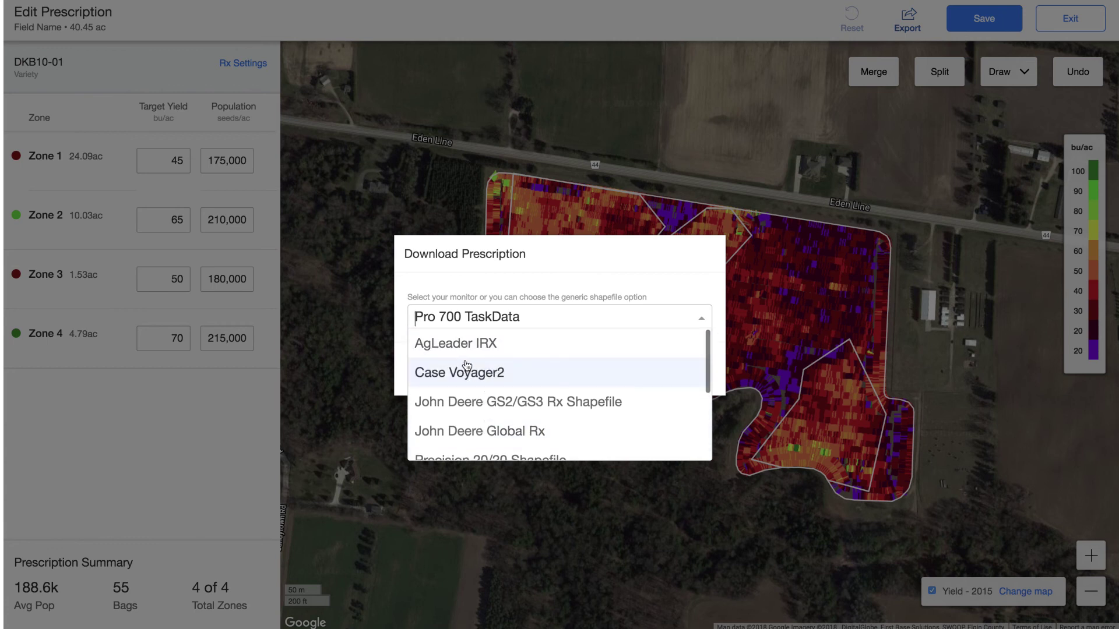
click(474, 353)
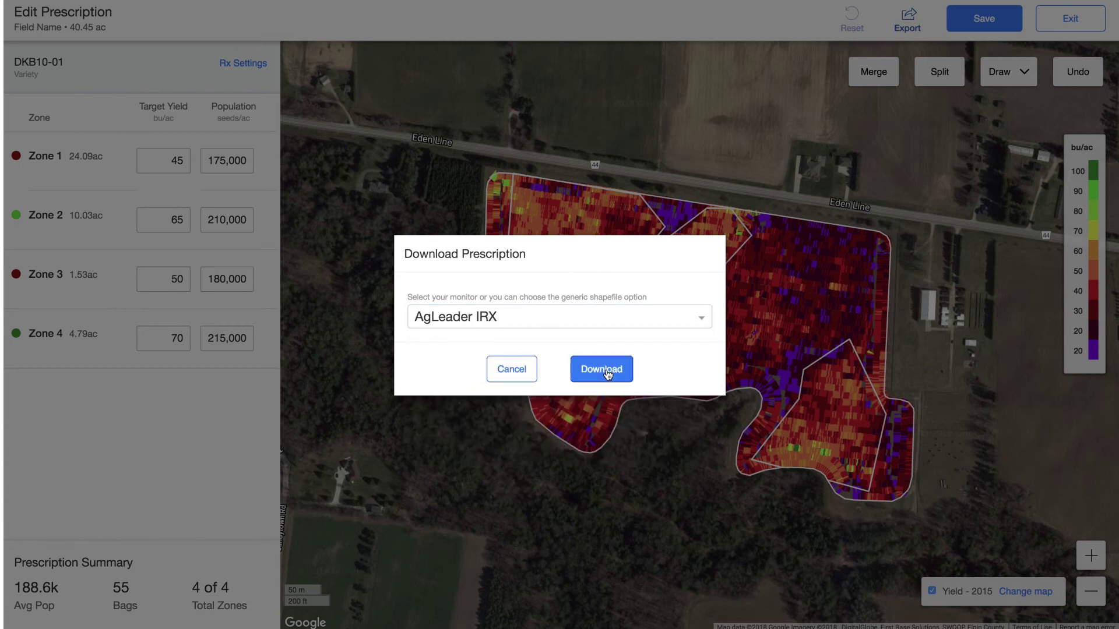
click(601, 370)
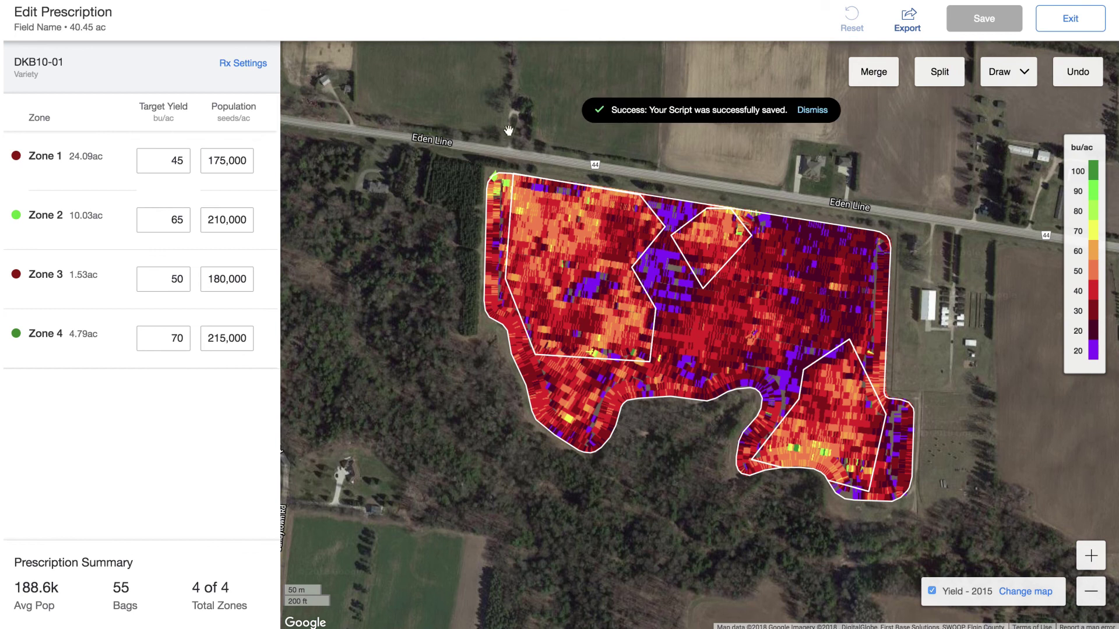